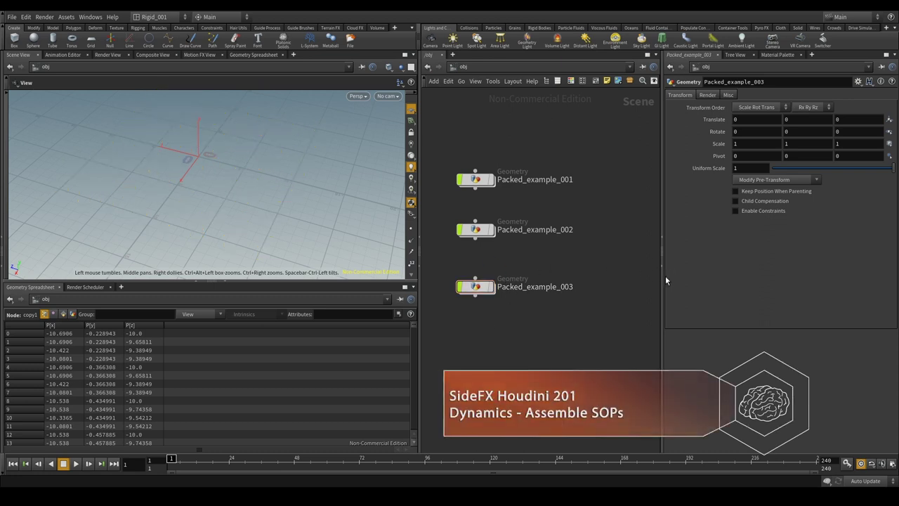
Display the Packed_example_003 teapot grid and dive inside its node network
click(480, 288)
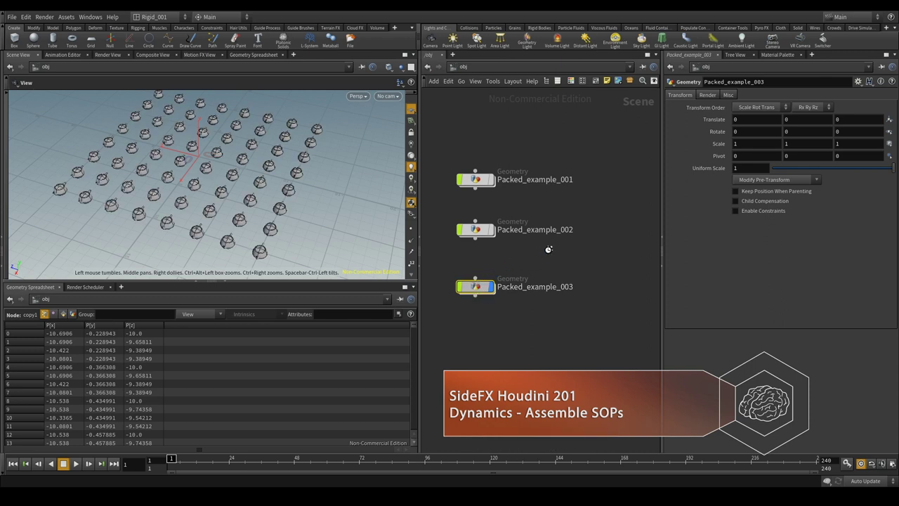
key(i)
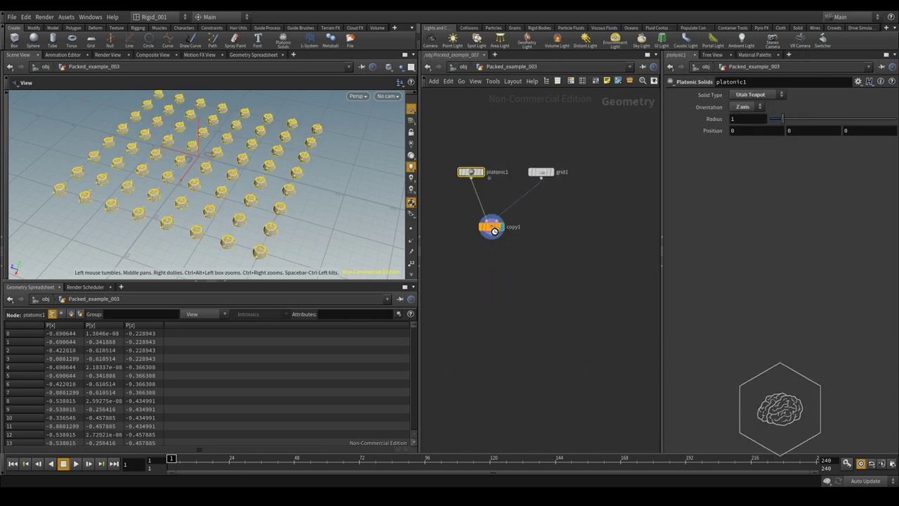
Select copy1 and review its Stamp and Attribute options, ending on the Copy settings
drag(562, 212, 469, 239)
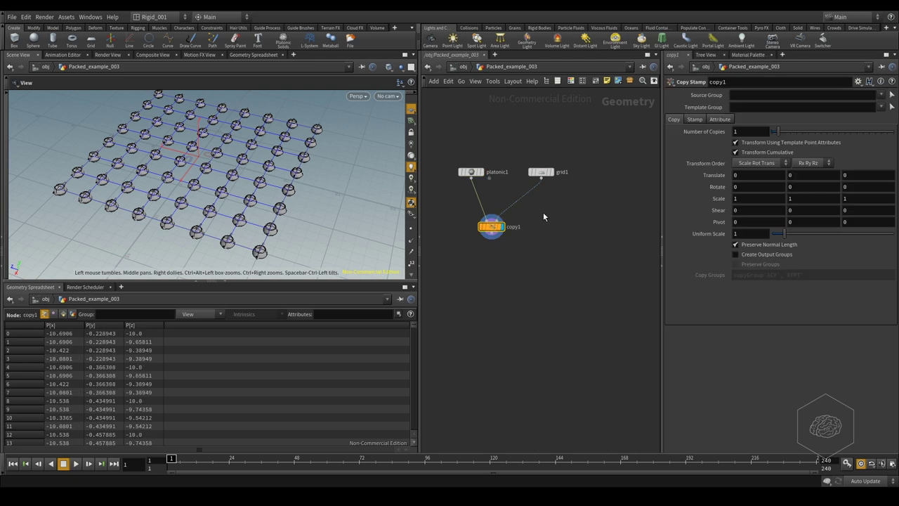
click(694, 119)
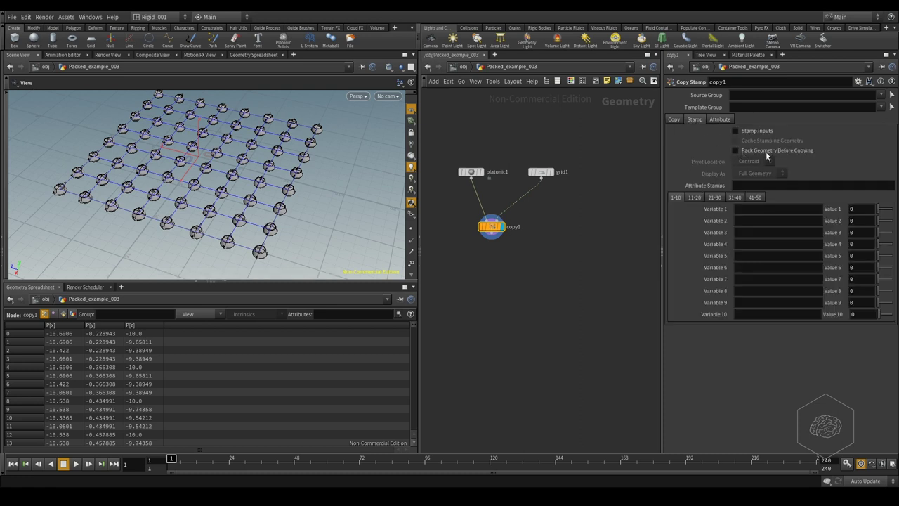
click(720, 119)
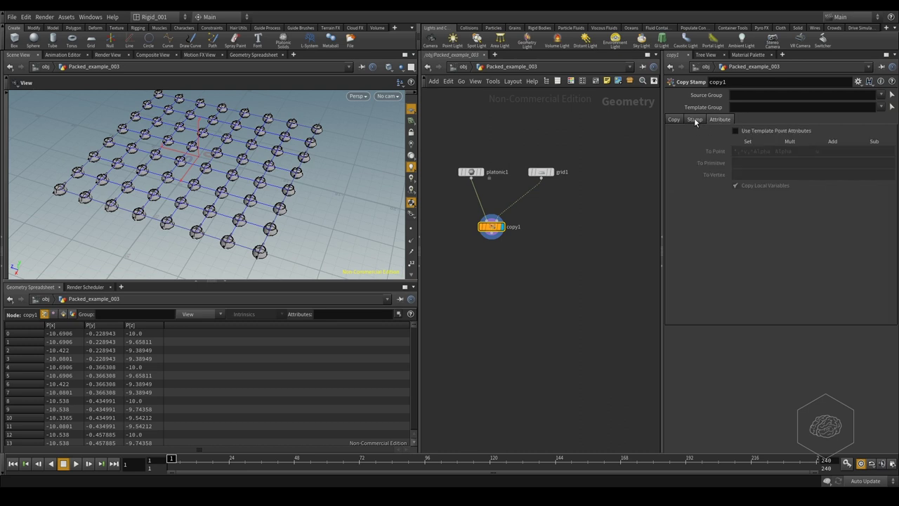
click(695, 121)
click(675, 120)
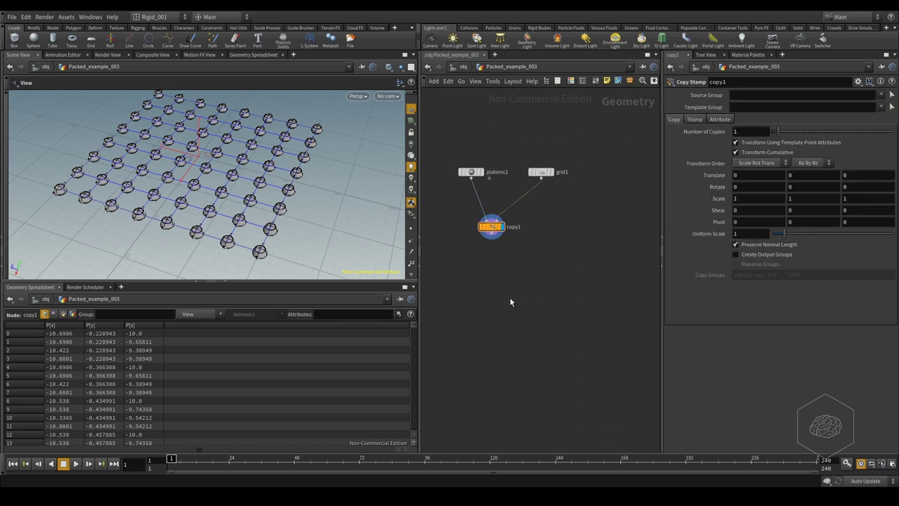
Create an Assemble node ('asse') below copy1 and wire copy1's output into it
key(Tab)
mouse_move(528, 287)
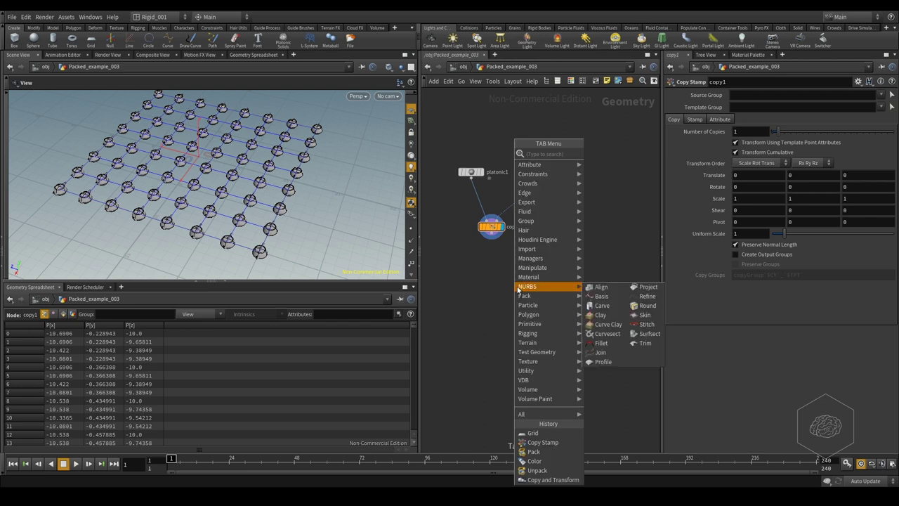
text(assembl)
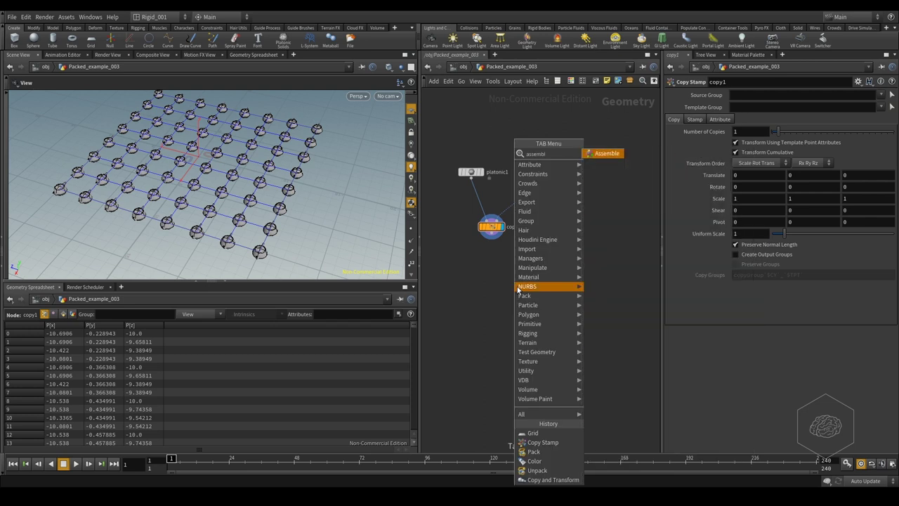
key(Return)
click(490, 265)
click(491, 240)
click(490, 261)
drag(502, 274, 504, 269)
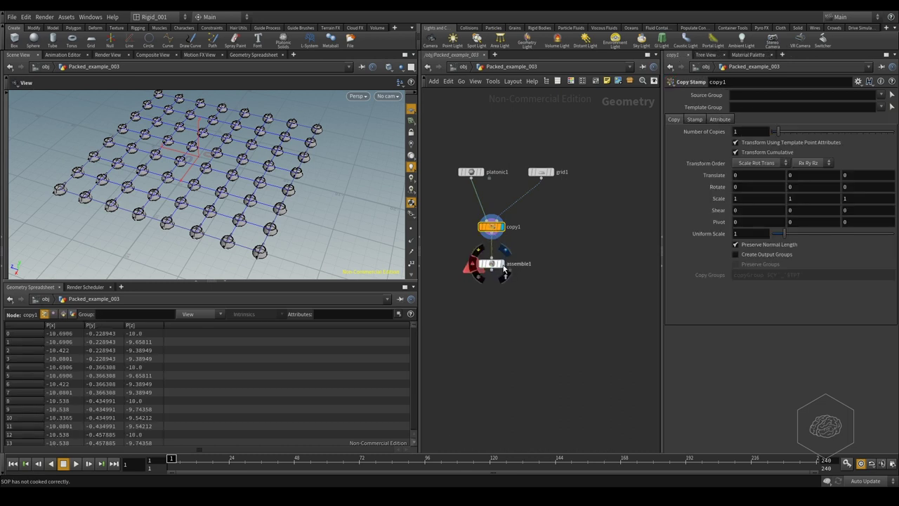
Enable Create Packed Geometry on assemble1 and inspect the piece0, piece1 names in the spreadsheet
key(Down)
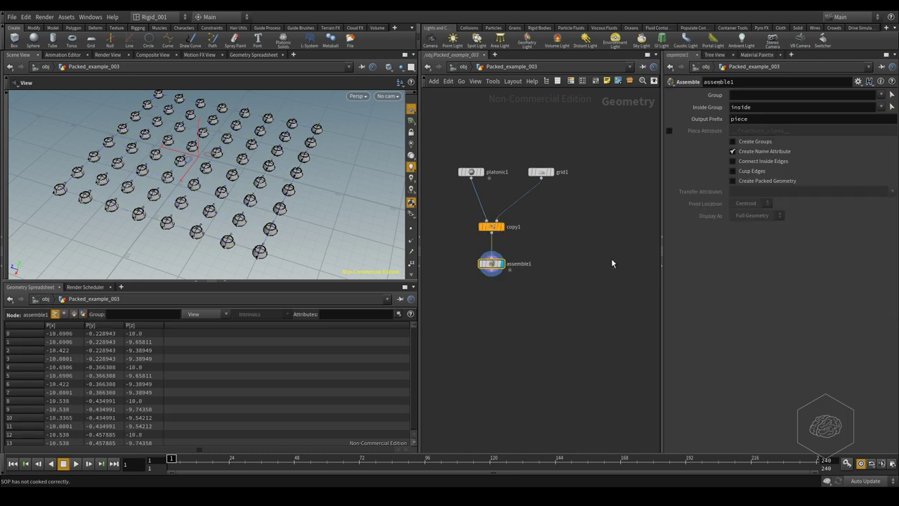
click(732, 181)
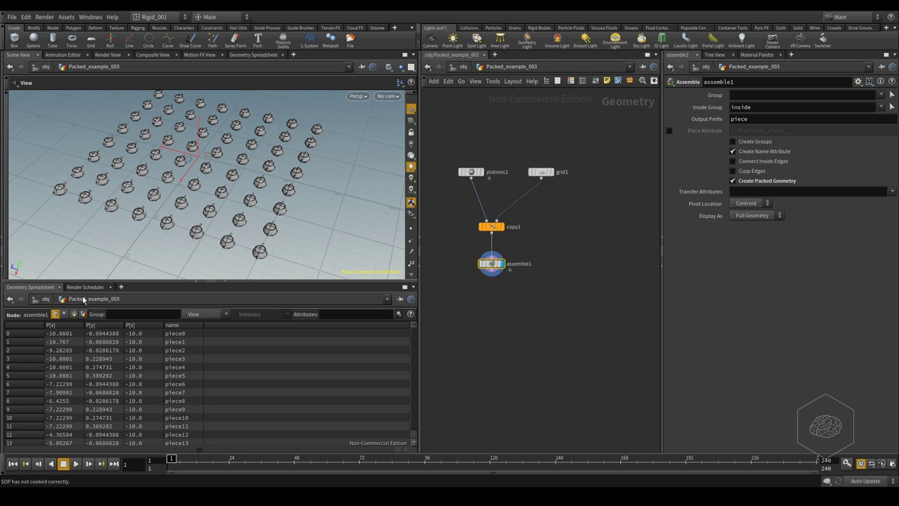
scroll(413, 331, down, 6)
mouse_move(413, 331)
mouse_down()
mouse_move(413, 387)
mouse_move(399, 431)
mouse_move(410, 294)
mouse_up()
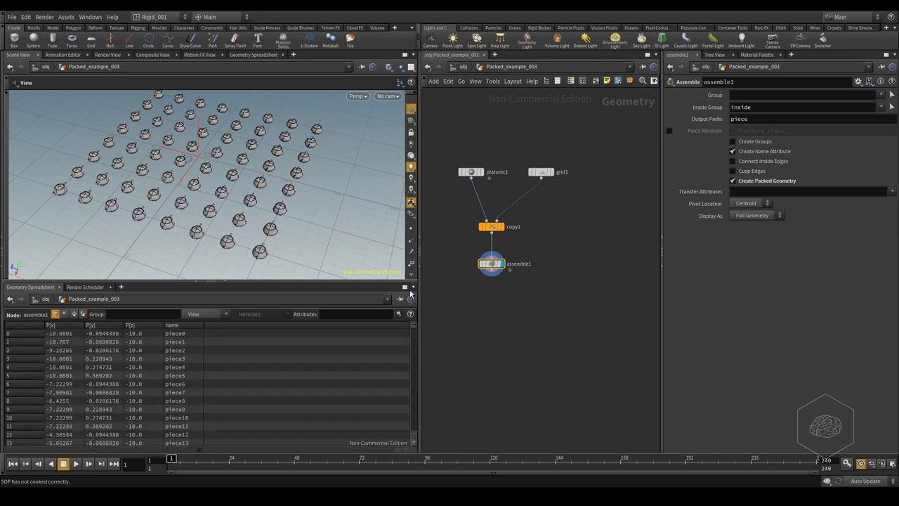
Test the Piece Attribute, Create Name Attribute and Create Groups options, keeping naming without groups
click(668, 131)
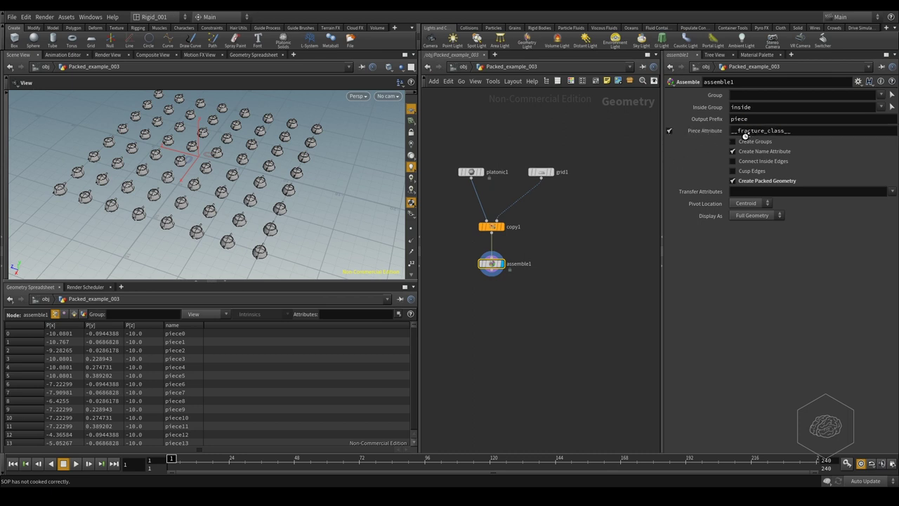
click(669, 131)
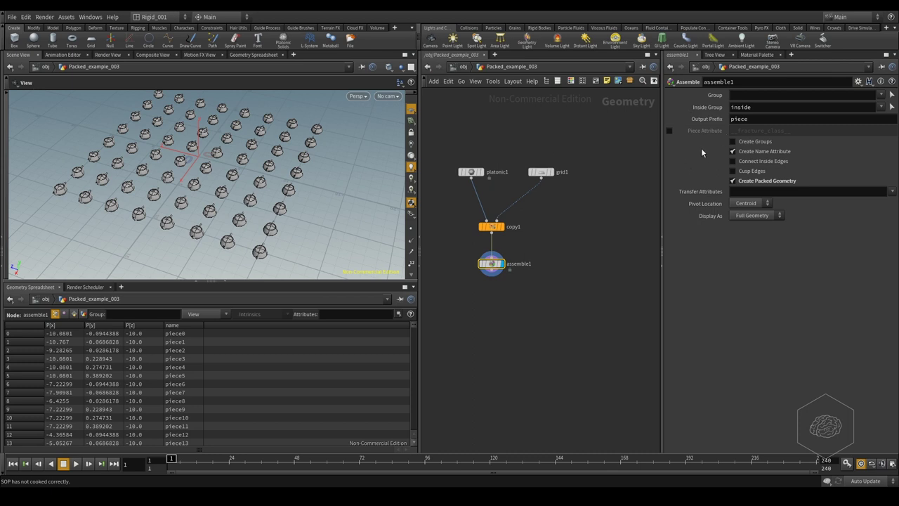
click(733, 151)
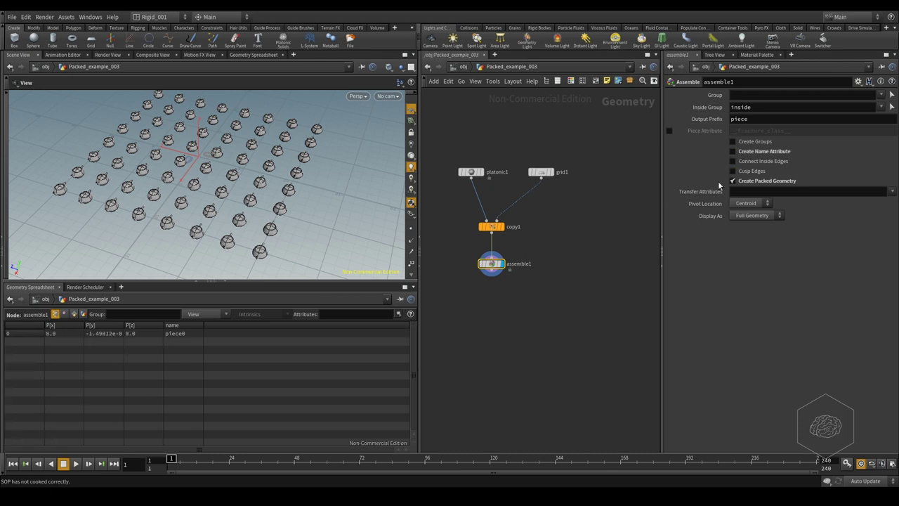
click(732, 151)
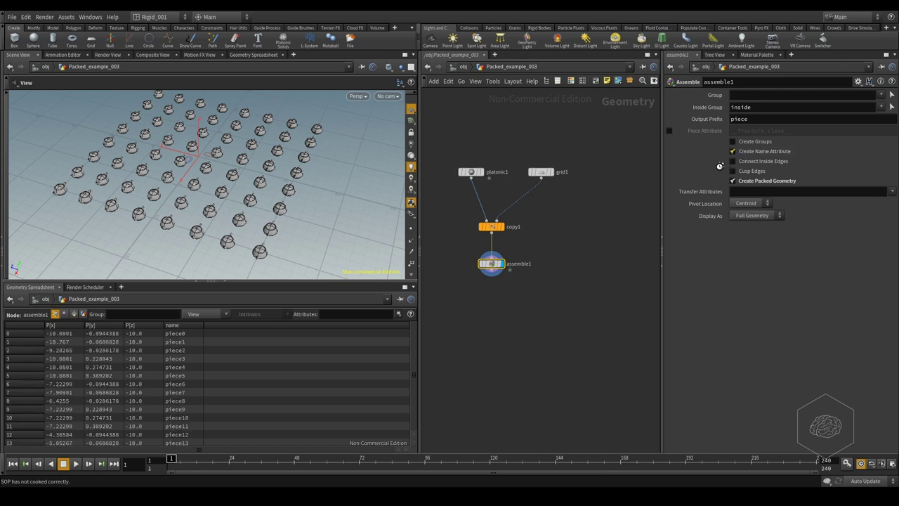
click(733, 151)
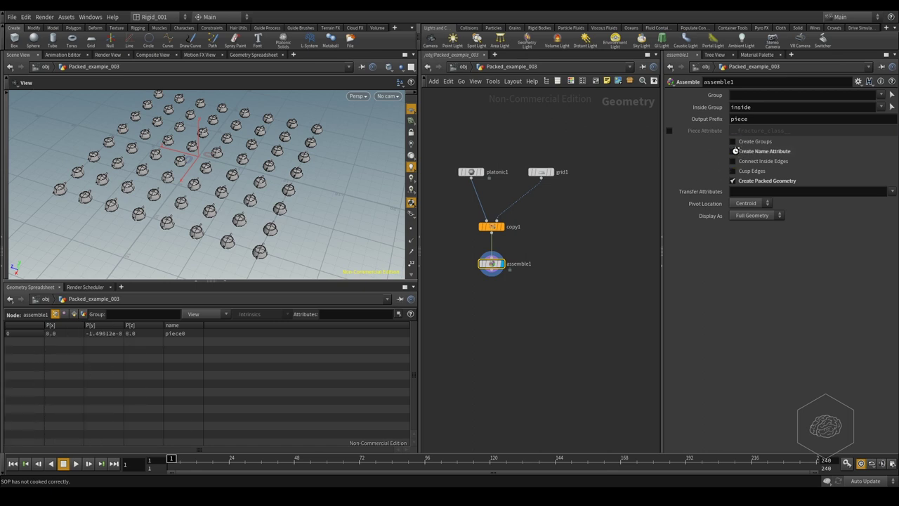
click(733, 142)
click(734, 151)
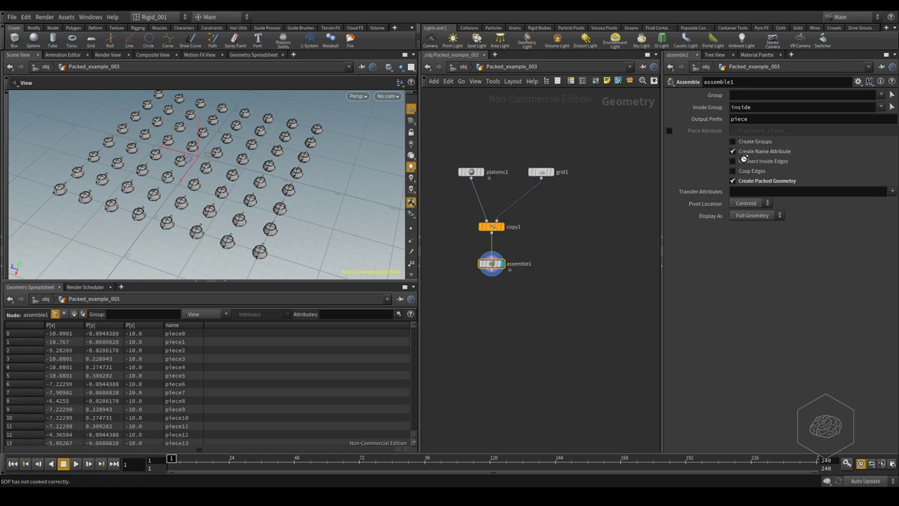
Set assemble1's Output Prefix to 'teapot' and check pieces teapot0 through teapot308
text(teapor)
key(BackSpace)
text(t)
key(Return)
scroll(414, 407, down, 5)
mouse_move(415, 348)
mouse_down()
mouse_move(410, 408)
mouse_move(410, 308)
mouse_up()
Review grid1, platonic1 and copy1, then show assemble1's info with 384 packed fragments
mouse_move(524, 191)
mouse_down()
mouse_move(572, 141)
mouse_move(523, 207)
mouse_up()
click(471, 172)
click(493, 232)
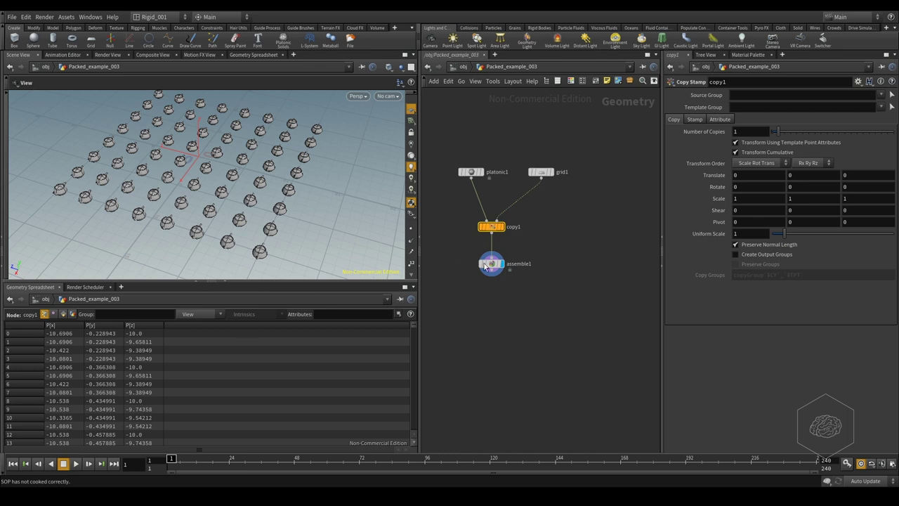
click(484, 265)
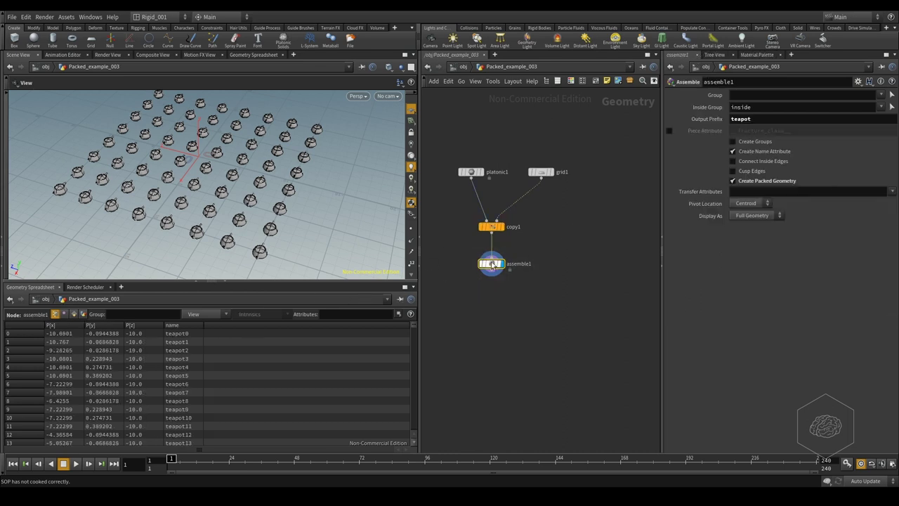
middle_click(475, 265)
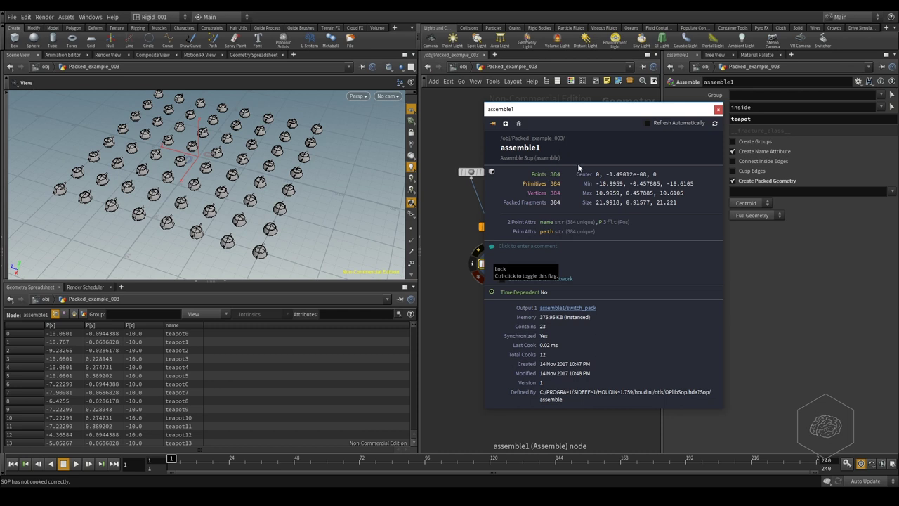
Close assemble1's info window, frame all teapots, and move assemble1 slightly lower
click(718, 110)
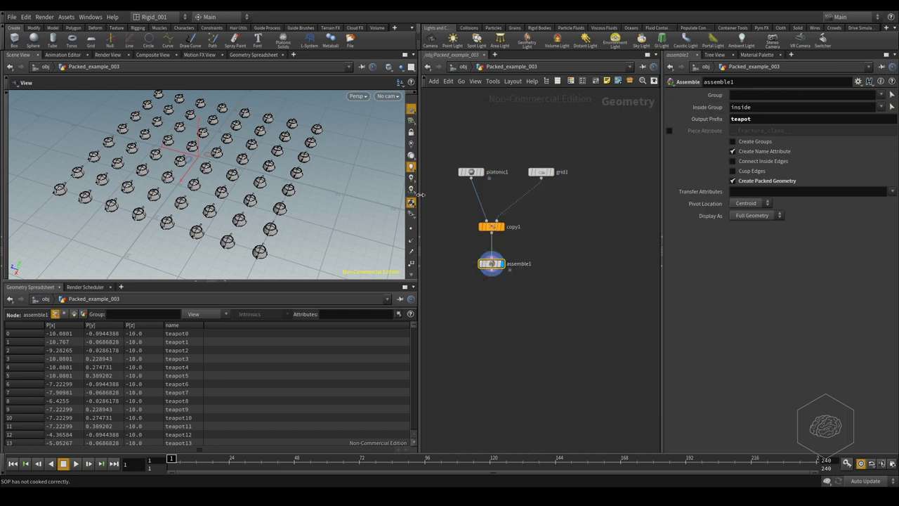
key(h)
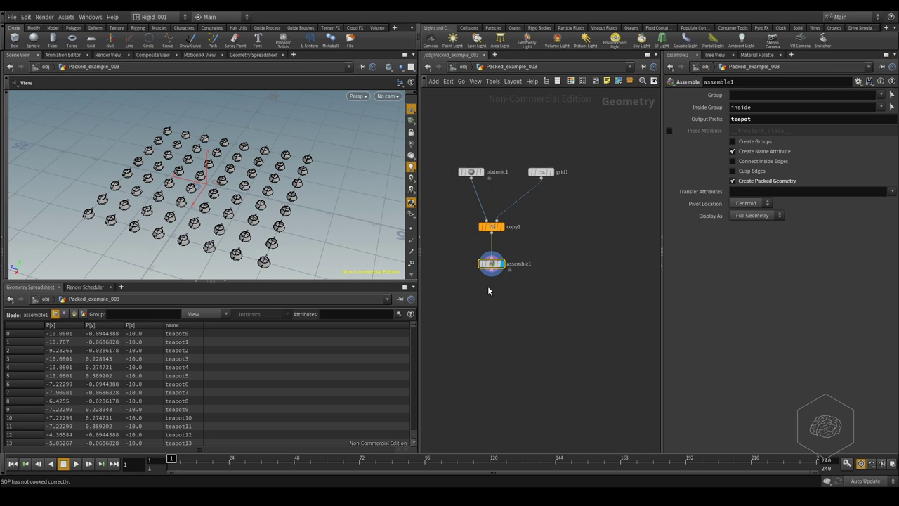
drag(490, 264, 490, 276)
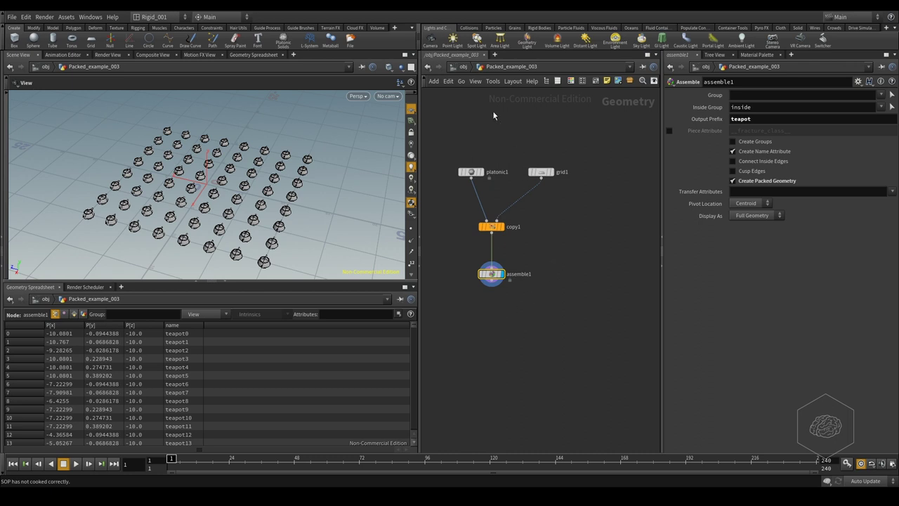
Go up to the obj level and box-select Packed_example_001, 002 and 003
click(462, 67)
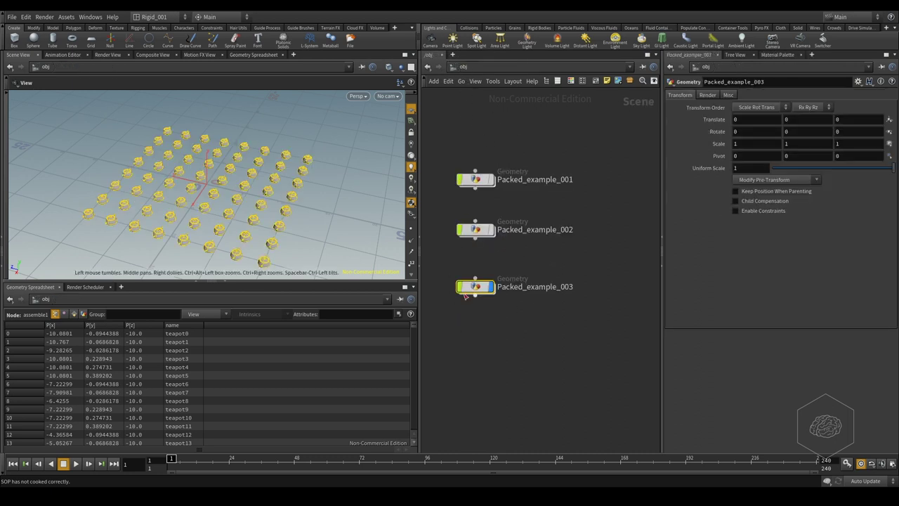
drag(502, 146, 434, 356)
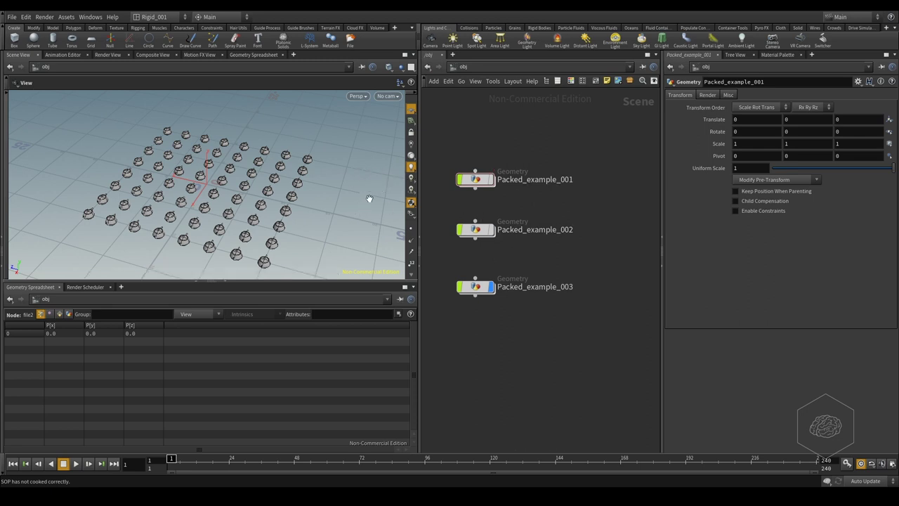
drag(553, 145, 457, 209)
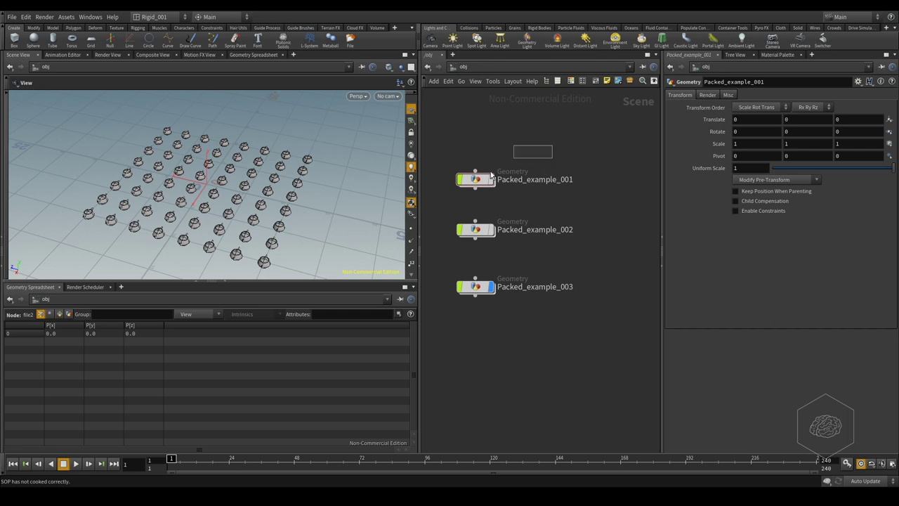